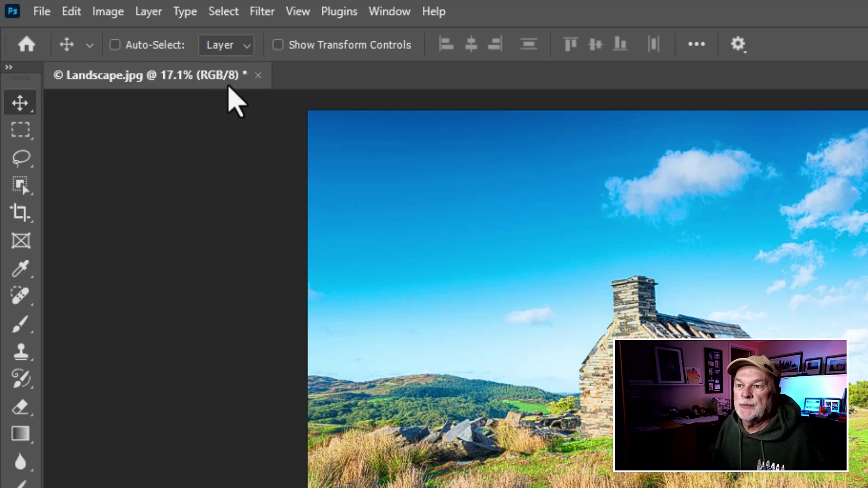
click(107, 15)
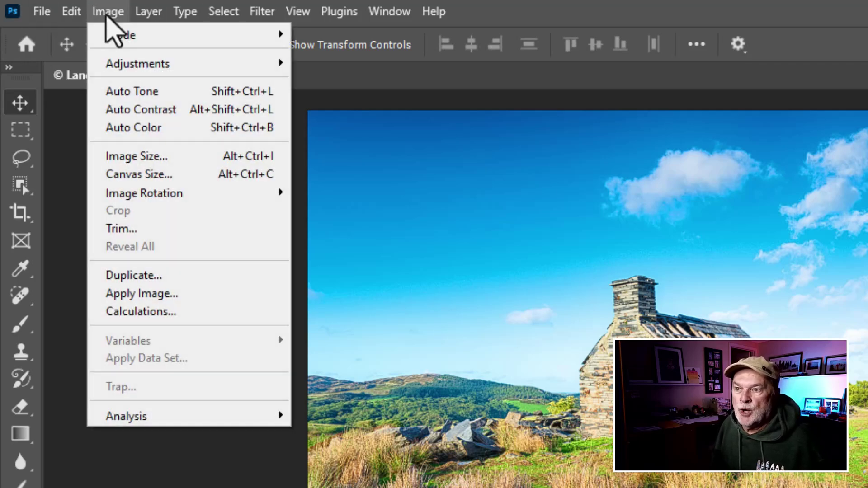
mouse_move(169, 34)
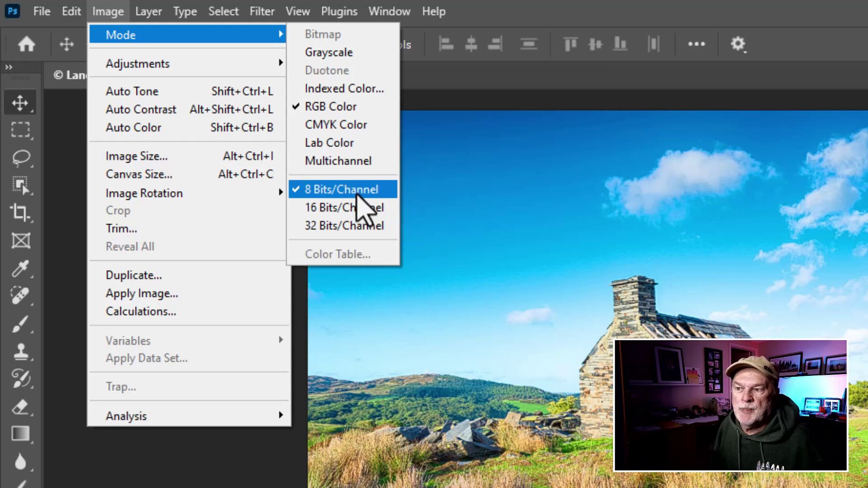
click(357, 194)
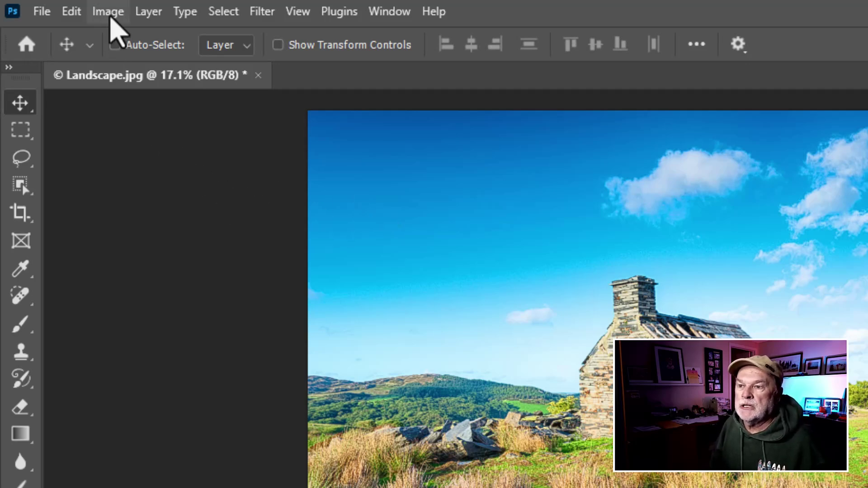
In Image Size, change the landscape's resolution from 300 to 100 pixels/inch for 1787 × 1192 px
click(108, 12)
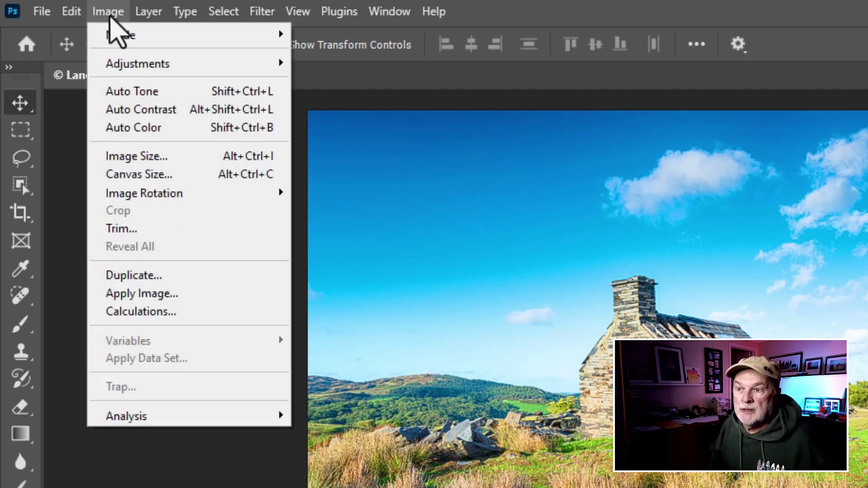
click(134, 159)
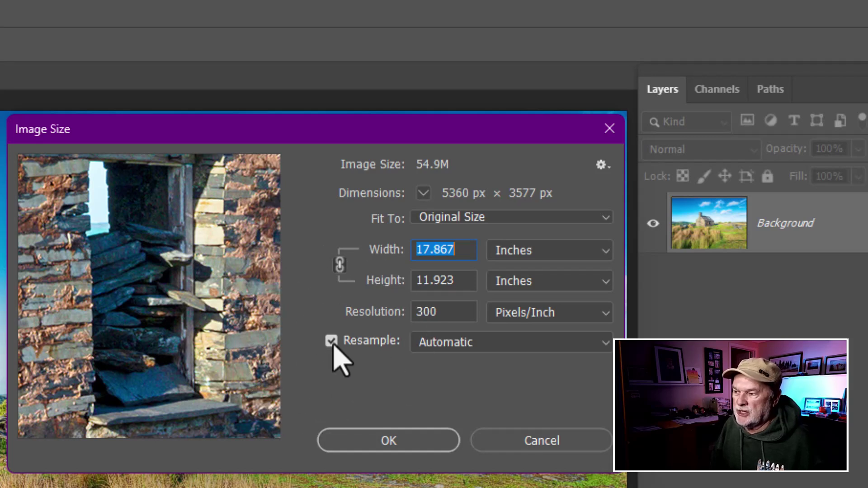
click(446, 311)
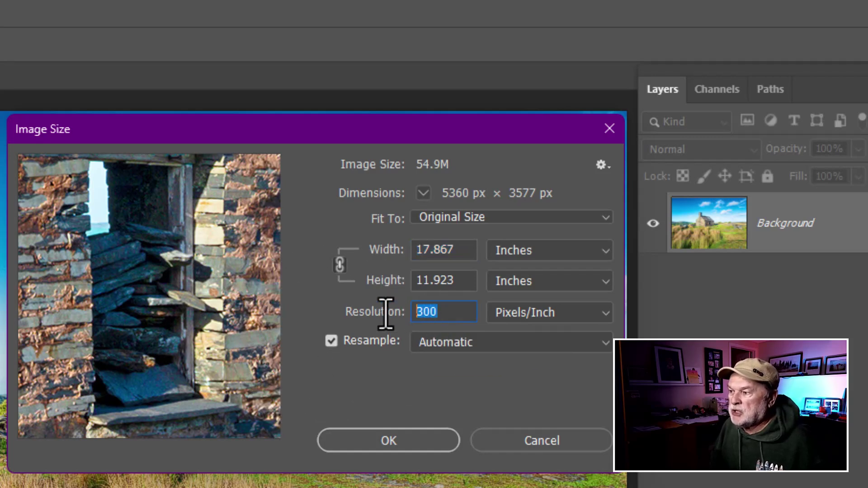
text(100)
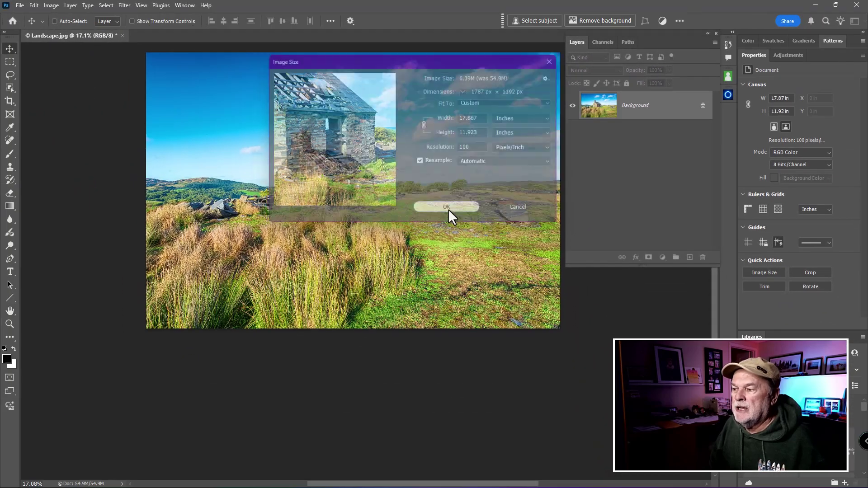
Apply the 100 pixels/inch resize and fit the whole image, centred in the window
click(443, 227)
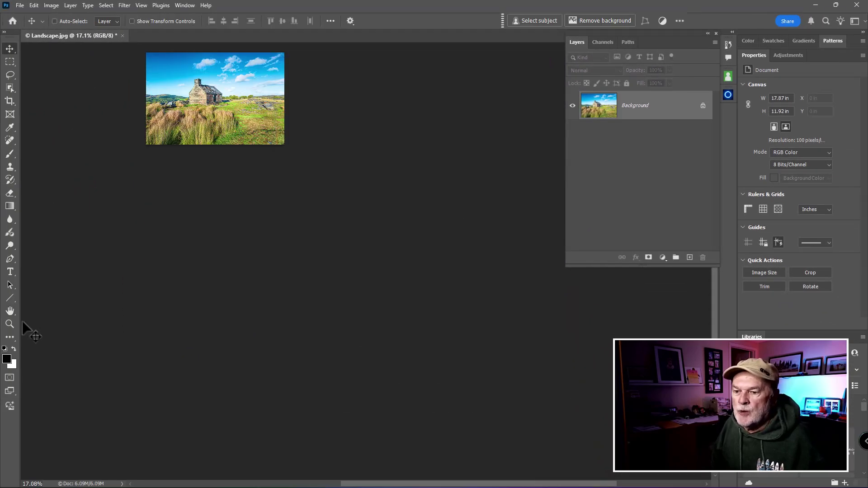
double_click(10, 311)
scroll(264, 295, down, 2)
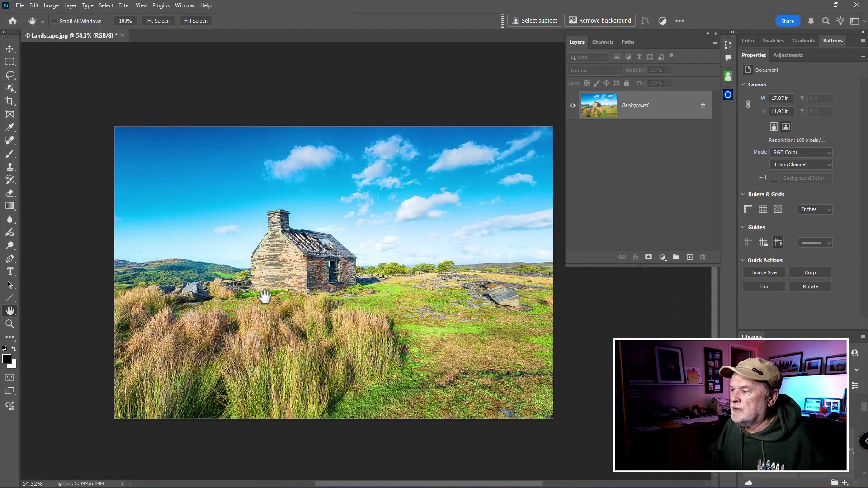
drag(399, 283, 423, 198)
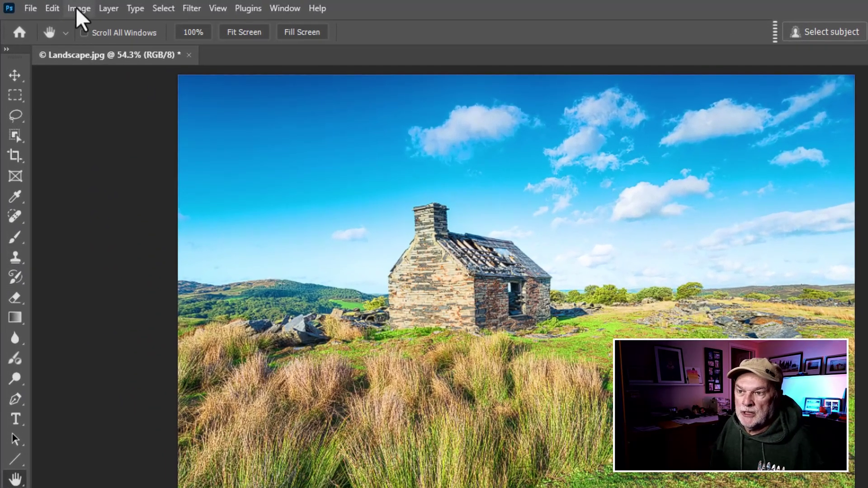
Check in Image Size that the document is 17.87 × 11.92 in at 100 pixels/inch, changing nothing
click(78, 9)
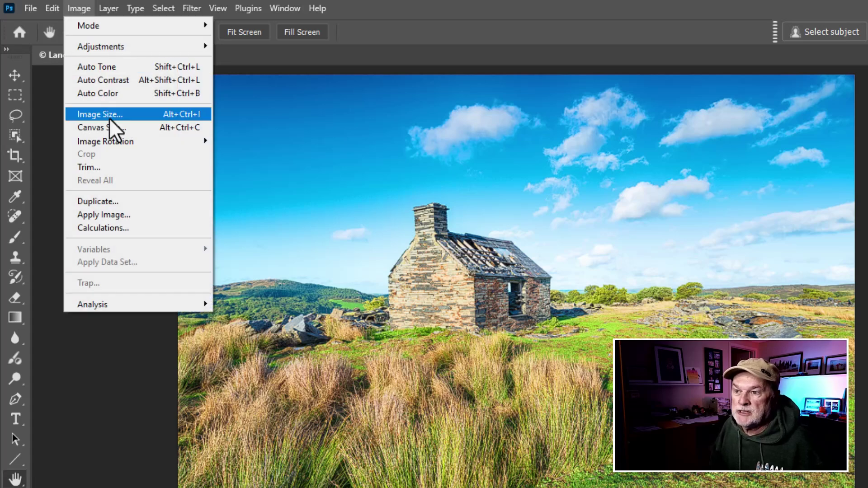
click(110, 118)
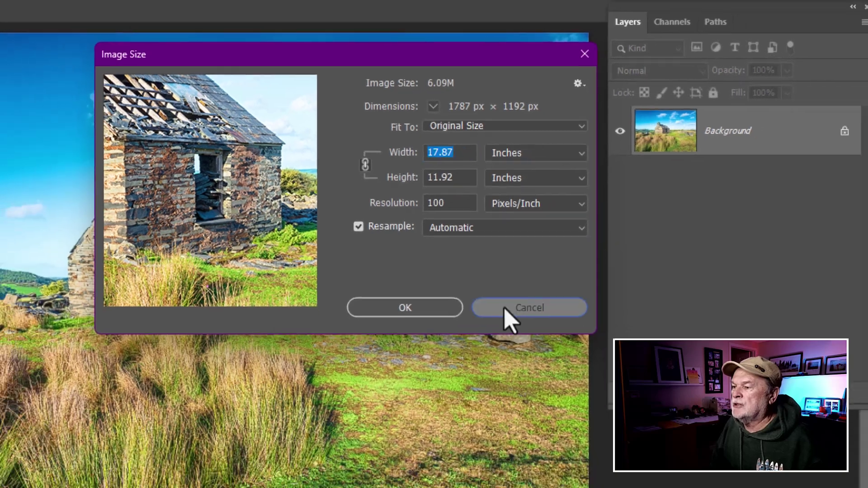
click(502, 336)
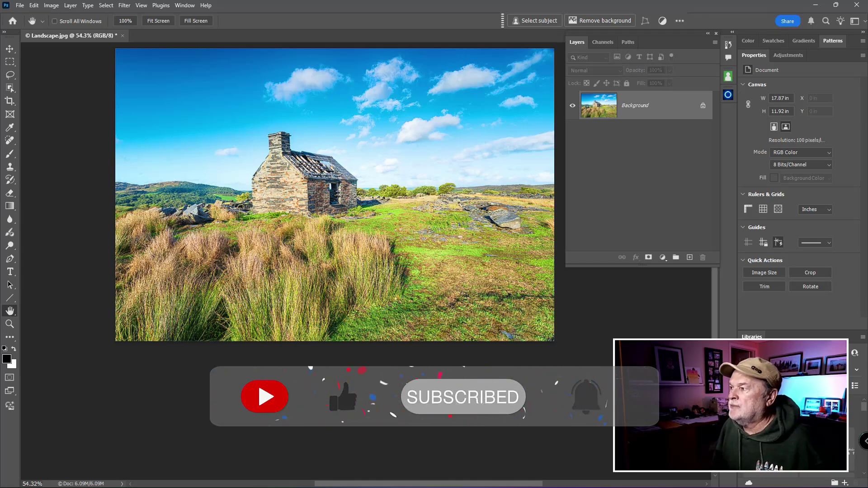
Make Snapshot 1 the history brush source, then fill the Background with white
click(729, 45)
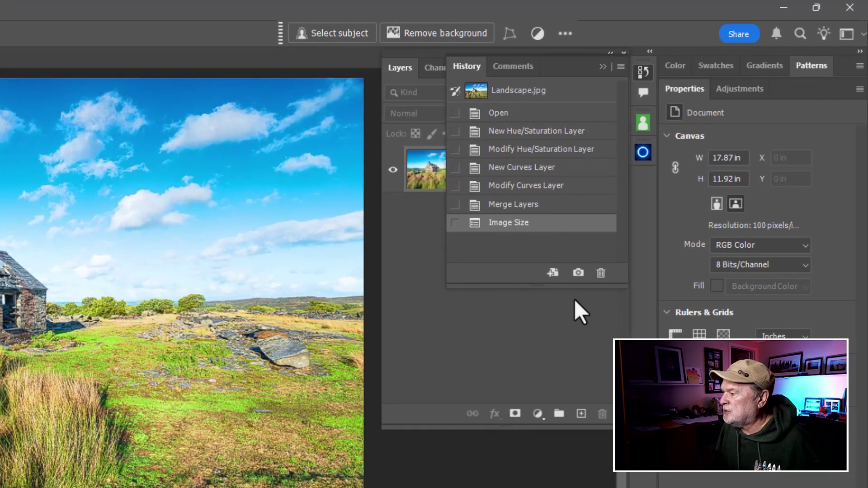
click(580, 274)
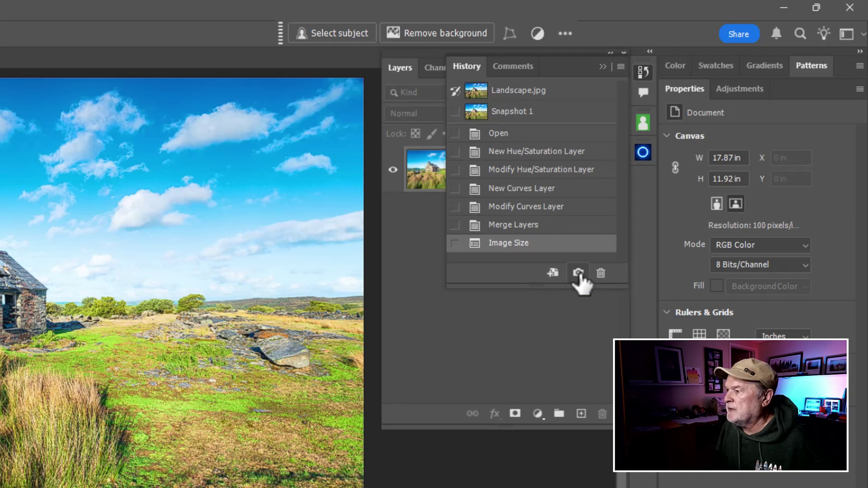
click(456, 112)
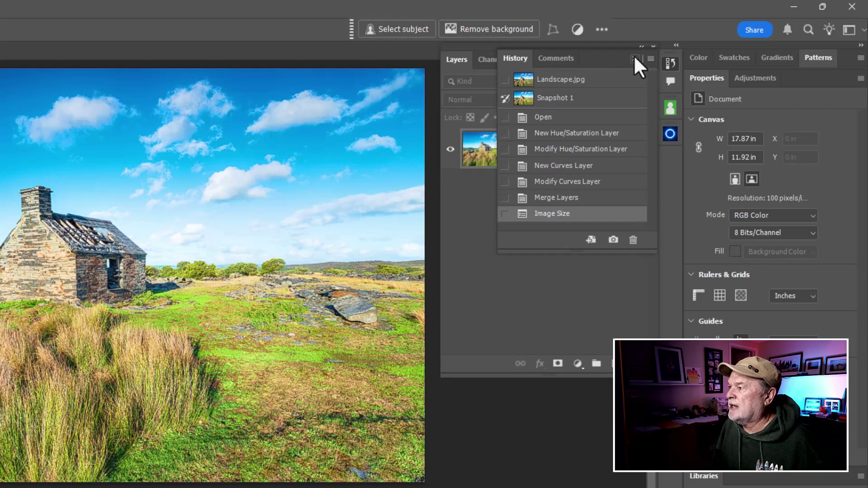
click(643, 71)
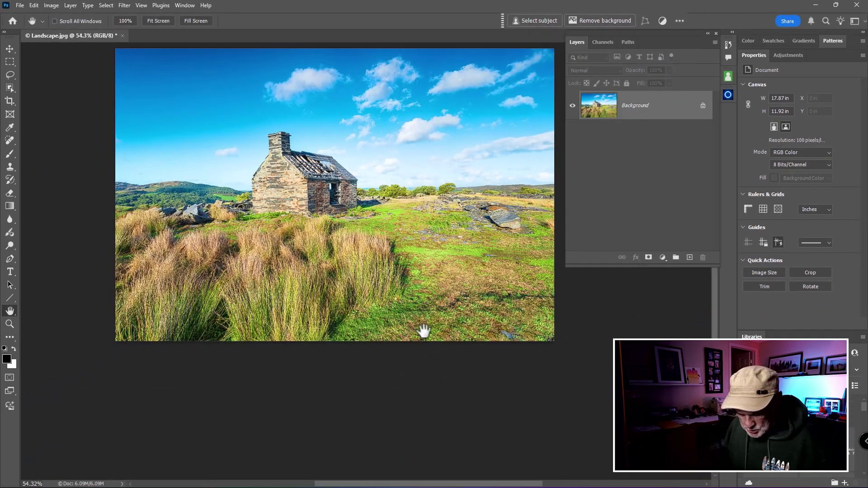
key(ctrl+BackSpace)
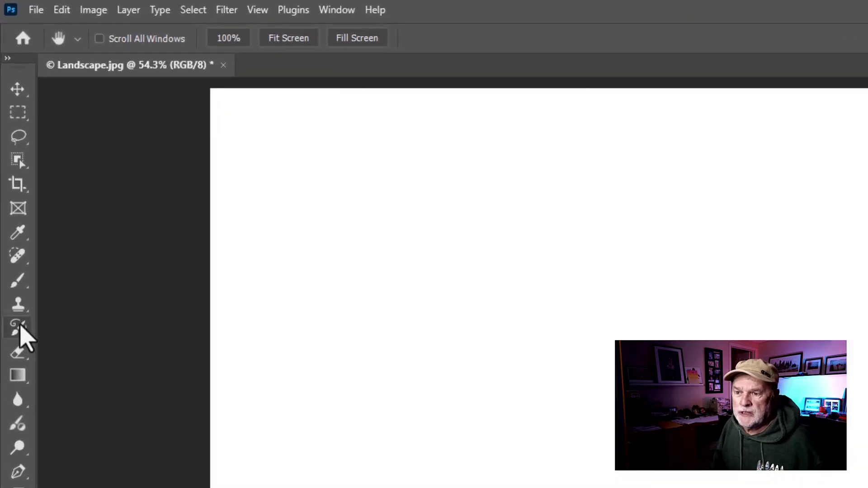
Select the Art History Brush with the 1 Under Painting preset
click(11, 183)
right_click(20, 332)
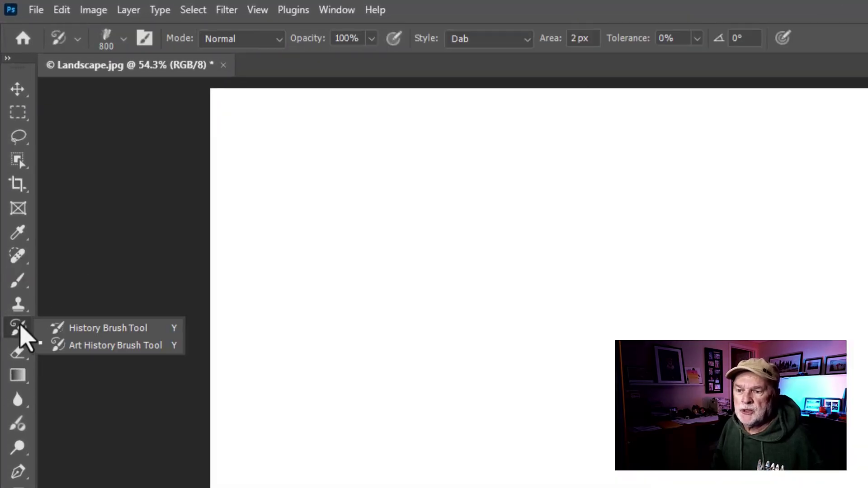
click(121, 345)
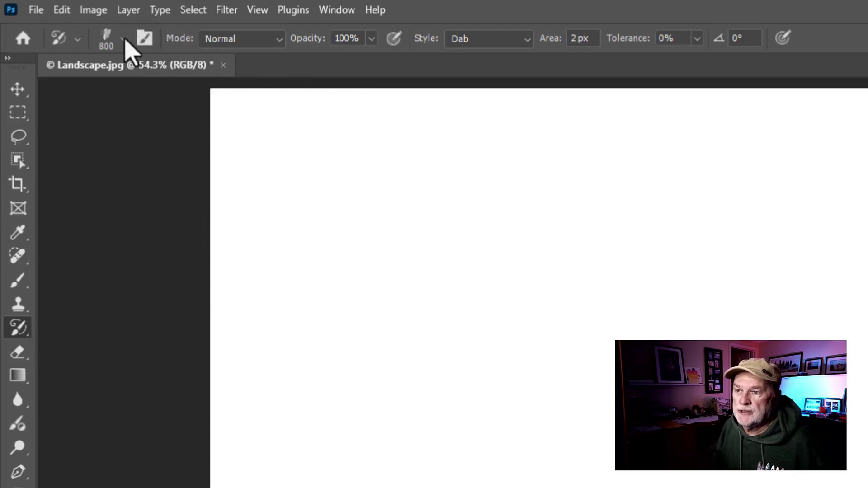
click(124, 40)
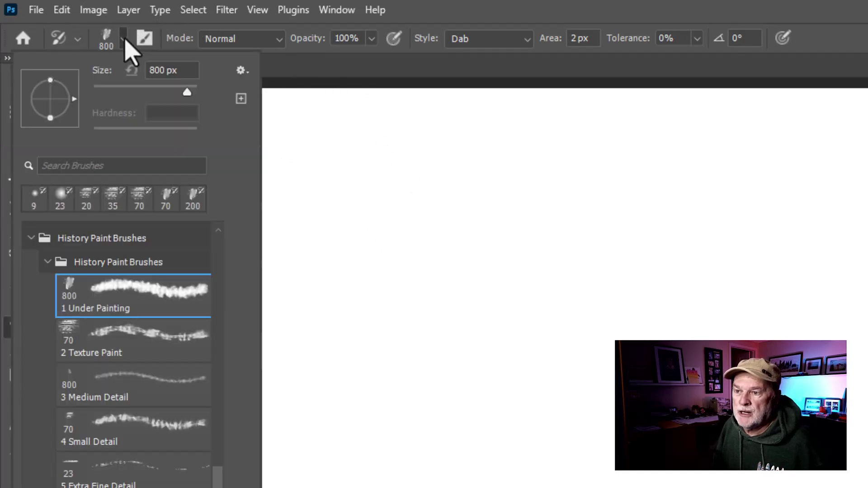
click(144, 288)
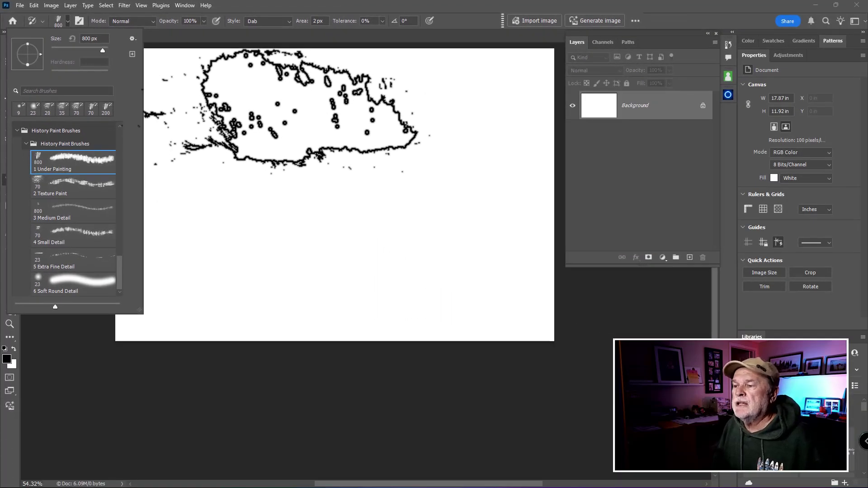
Paint dab strokes over the sky, fields and central landscape, shrinking the brush from 100 to 90 px
mouse_move(288, 113)
mouse_down()
mouse_move(294, 104)
mouse_move(271, 126)
mouse_move(368, 135)
mouse_up()
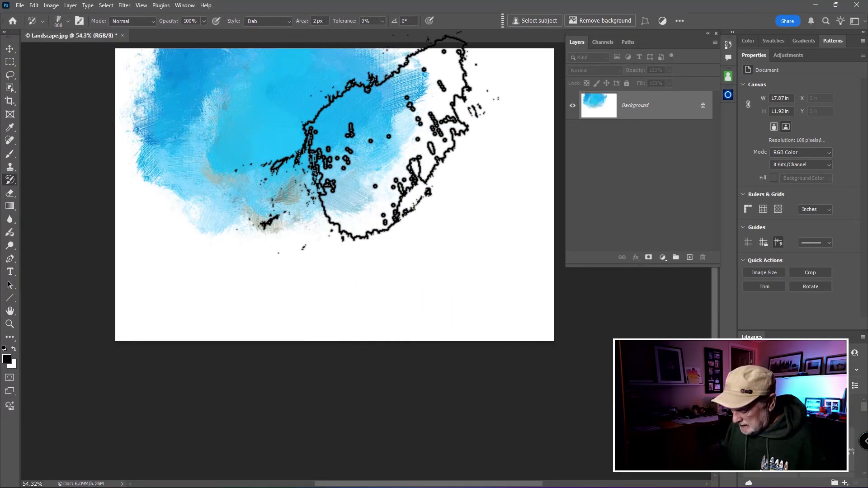
key(bracketleft)
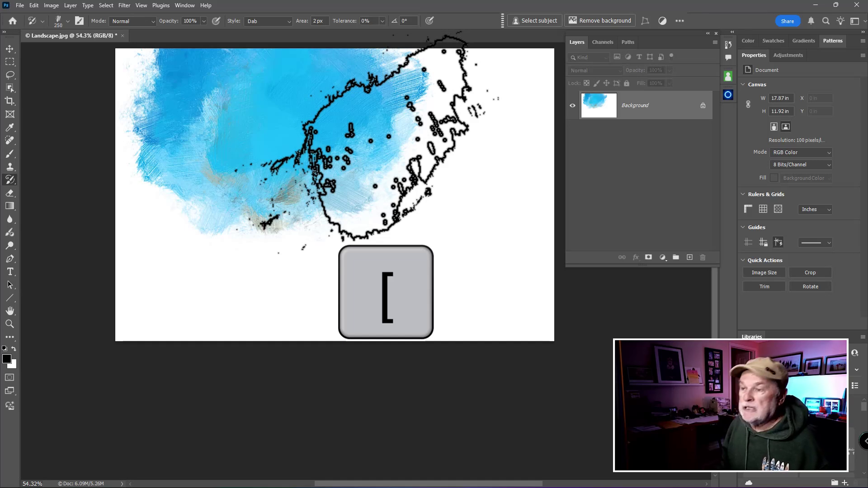
drag(384, 131, 276, 97)
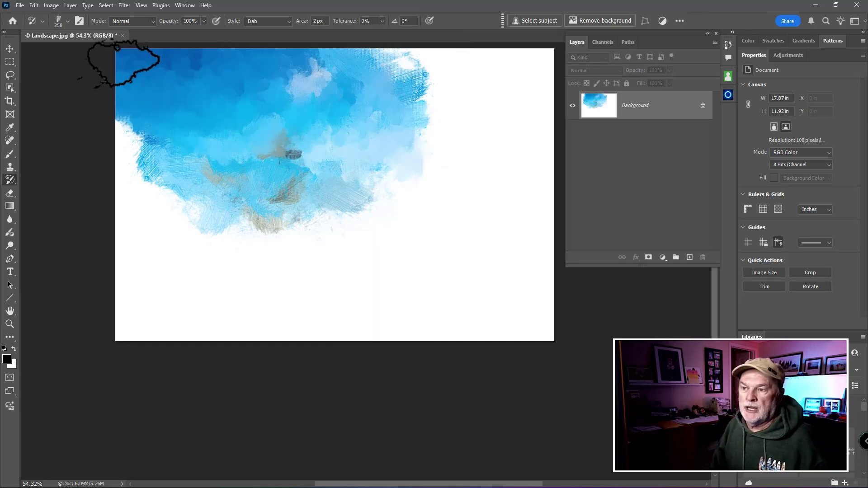
mouse_move(122, 63)
mouse_down()
mouse_move(551, 62)
mouse_move(392, 75)
mouse_move(473, 110)
mouse_move(402, 146)
mouse_move(536, 152)
mouse_move(380, 204)
mouse_move(220, 179)
mouse_move(137, 148)
mouse_move(122, 241)
mouse_move(165, 297)
mouse_move(352, 337)
mouse_move(338, 353)
mouse_move(581, 343)
mouse_move(557, 286)
mouse_move(553, 238)
mouse_move(513, 231)
mouse_move(460, 290)
mouse_move(356, 283)
mouse_move(366, 248)
mouse_move(425, 256)
mouse_move(338, 232)
mouse_move(326, 198)
mouse_up()
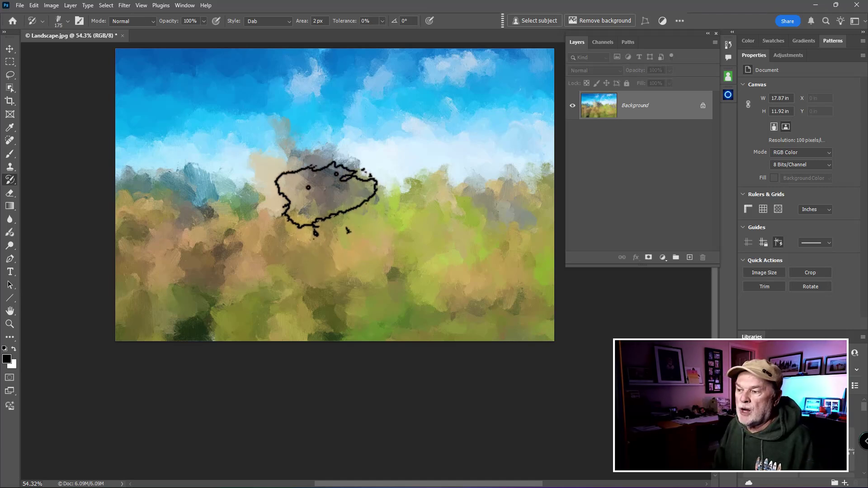
key(bracketleft)
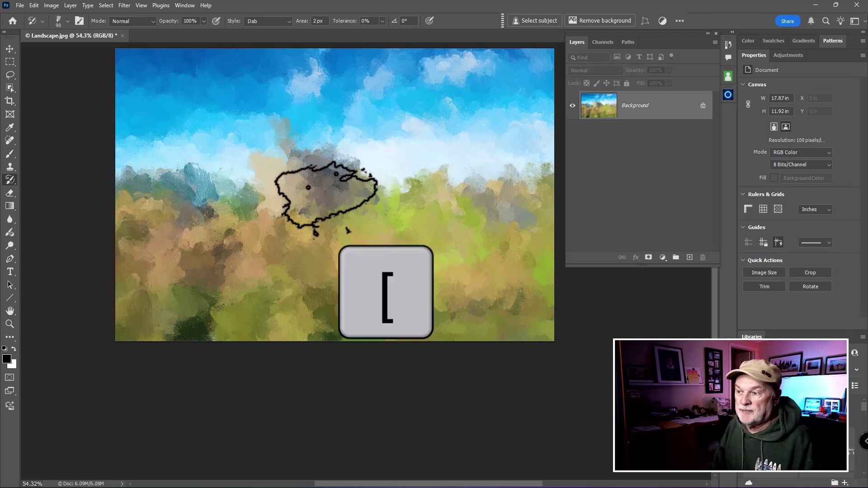
mouse_move(325, 194)
mouse_down()
mouse_move(302, 193)
mouse_move(298, 168)
mouse_move(261, 198)
mouse_move(187, 176)
mouse_move(175, 197)
mouse_move(152, 206)
mouse_move(361, 195)
mouse_move(442, 178)
mouse_move(544, 188)
mouse_move(527, 203)
mouse_move(337, 207)
mouse_move(199, 239)
mouse_move(454, 273)
mouse_move(240, 283)
mouse_move(320, 282)
mouse_up()
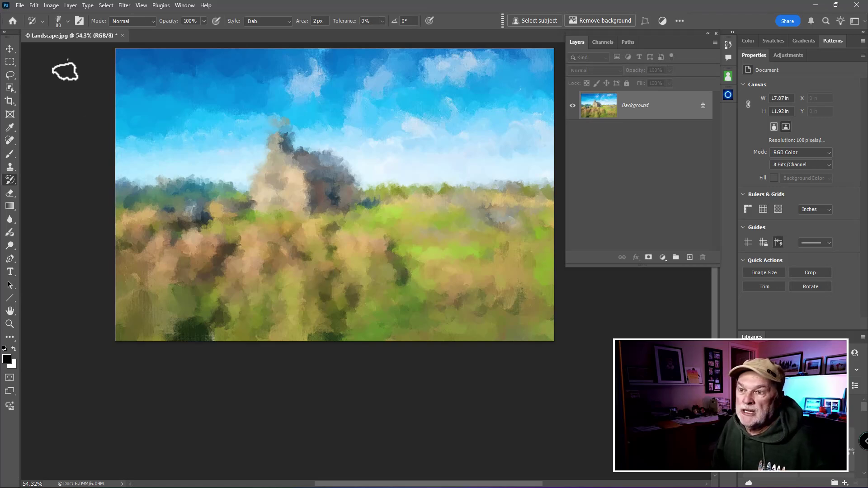
Load the 2 Texture Paint preset: 70 px, Tight Short style, 500 px area
click(68, 21)
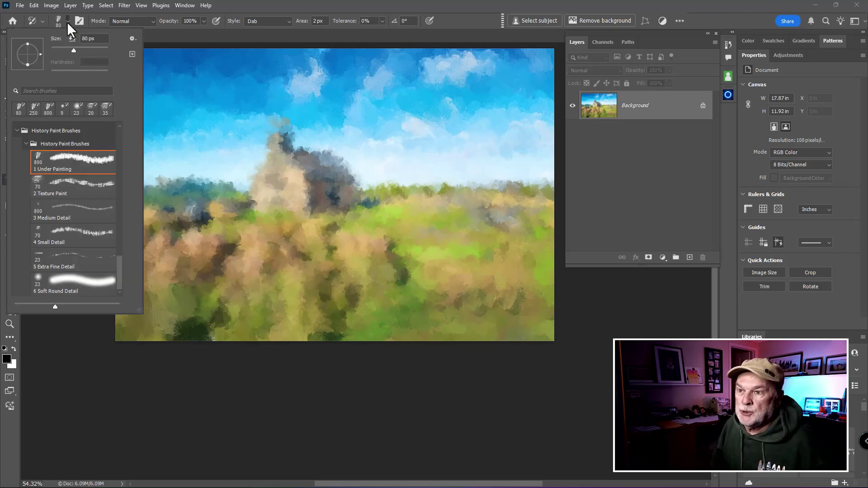
click(75, 187)
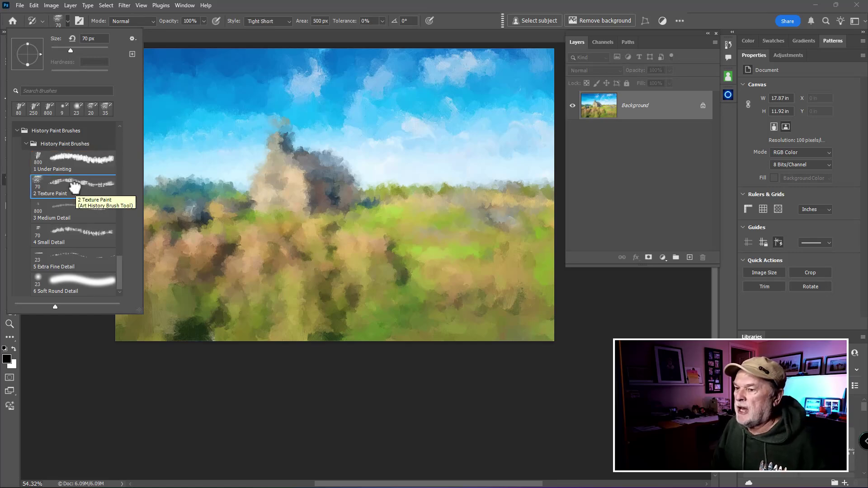
key(Escape)
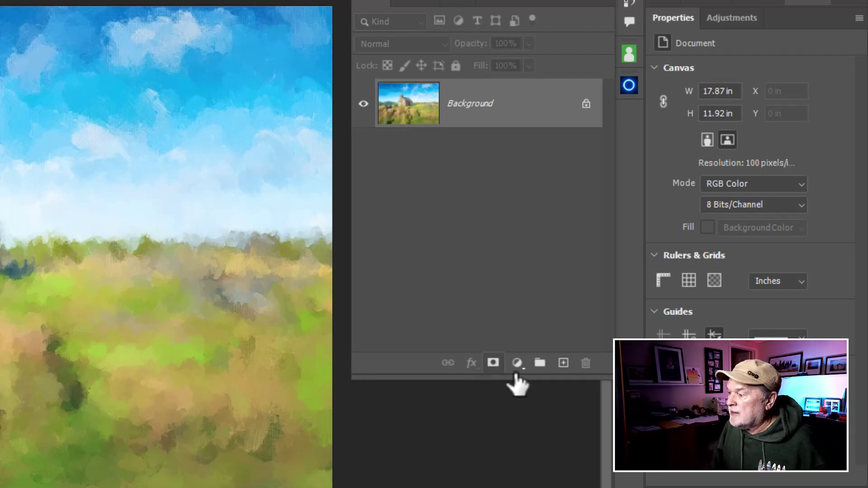
On a new Layer 1, paint Texture Paint strokes re-forming the cottage, field and left field
click(563, 364)
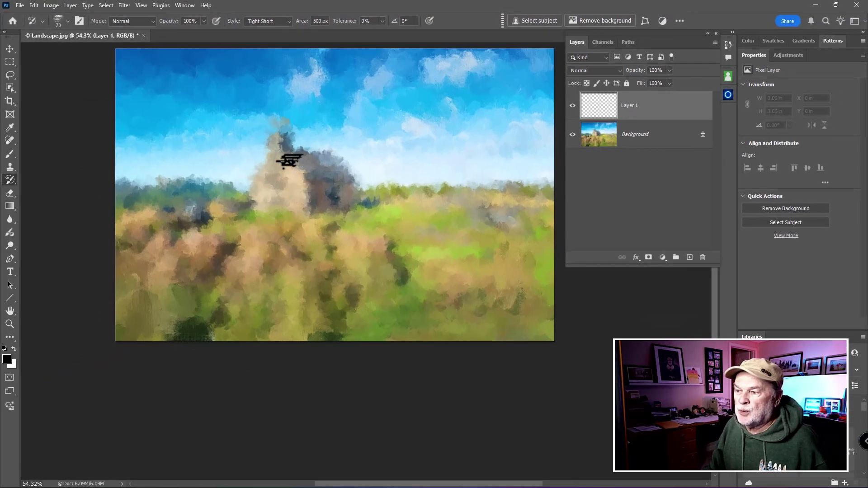
drag(176, 169, 162, 217)
mouse_move(275, 200)
mouse_down()
mouse_move(297, 193)
mouse_move(326, 209)
mouse_move(163, 220)
mouse_move(175, 244)
mouse_move(374, 240)
mouse_move(512, 254)
mouse_move(324, 269)
mouse_move(378, 246)
mouse_move(411, 248)
mouse_move(338, 227)
mouse_move(313, 181)
mouse_move(296, 200)
mouse_move(290, 167)
mouse_move(216, 203)
mouse_move(106, 212)
mouse_move(553, 218)
mouse_move(329, 284)
mouse_move(236, 268)
mouse_move(140, 235)
mouse_move(280, 185)
mouse_move(287, 157)
mouse_move(274, 192)
mouse_move(320, 199)
mouse_up()
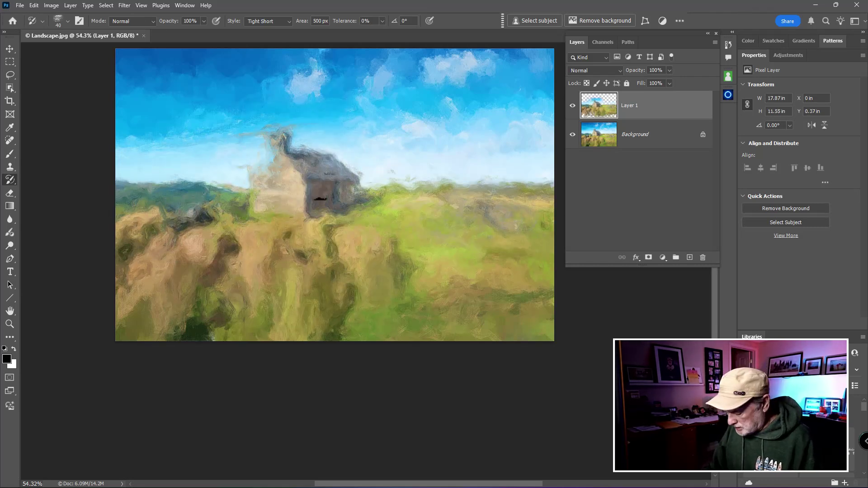
mouse_move(280, 147)
mouse_down()
mouse_move(275, 190)
mouse_move(282, 160)
mouse_move(258, 200)
mouse_move(165, 202)
mouse_move(292, 189)
mouse_move(374, 220)
mouse_move(385, 207)
mouse_move(531, 225)
mouse_move(306, 254)
mouse_up()
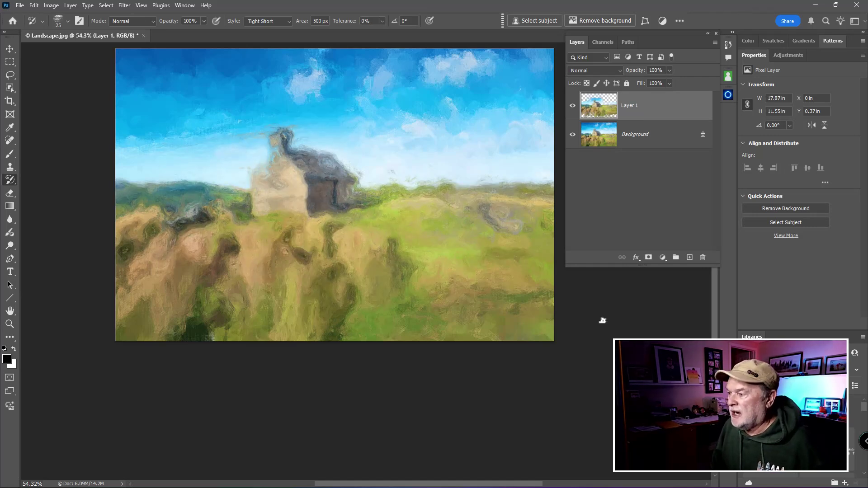
Add Layer 2 and choose the 6 Soft Round Detail brush preset
click(691, 258)
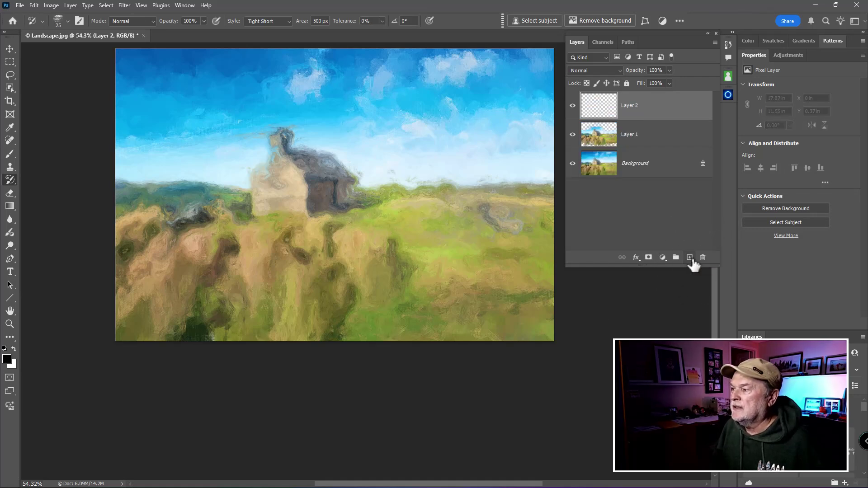
click(67, 21)
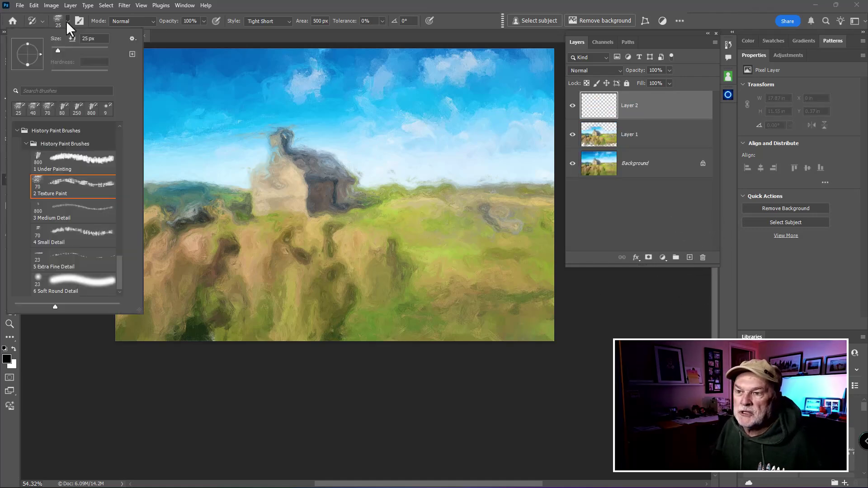
click(71, 281)
Paint sharper detail onto the cottage chimney, walls and the grass to its right
click(301, 193)
mouse_move(281, 142)
mouse_down()
mouse_move(275, 172)
mouse_move(271, 162)
mouse_move(290, 165)
mouse_move(304, 183)
mouse_move(341, 173)
mouse_move(249, 216)
mouse_move(134, 219)
mouse_move(242, 218)
mouse_up()
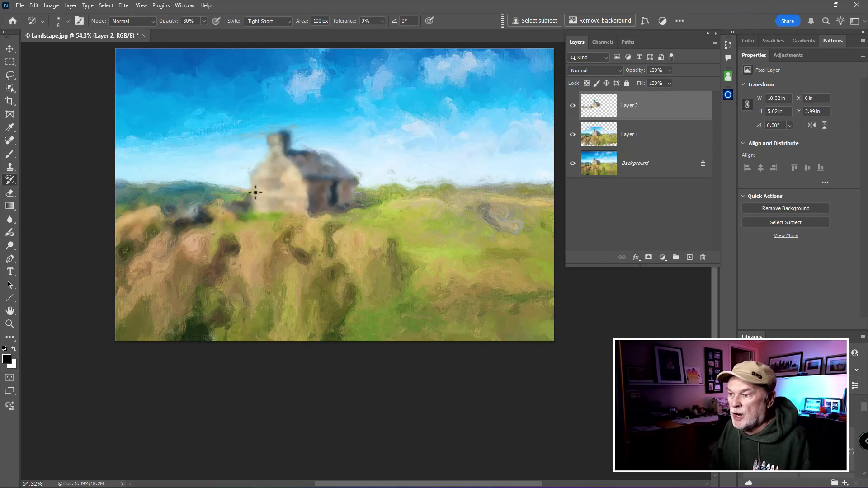
mouse_move(274, 154)
mouse_down()
mouse_move(314, 158)
mouse_move(341, 194)
mouse_move(319, 201)
mouse_move(290, 183)
mouse_move(253, 197)
mouse_move(257, 183)
mouse_move(267, 212)
mouse_move(142, 220)
mouse_move(134, 236)
mouse_move(265, 259)
mouse_move(157, 262)
mouse_move(279, 277)
mouse_move(191, 281)
mouse_move(303, 289)
mouse_move(256, 252)
mouse_move(283, 310)
mouse_move(297, 251)
mouse_move(341, 240)
mouse_move(347, 274)
mouse_up()
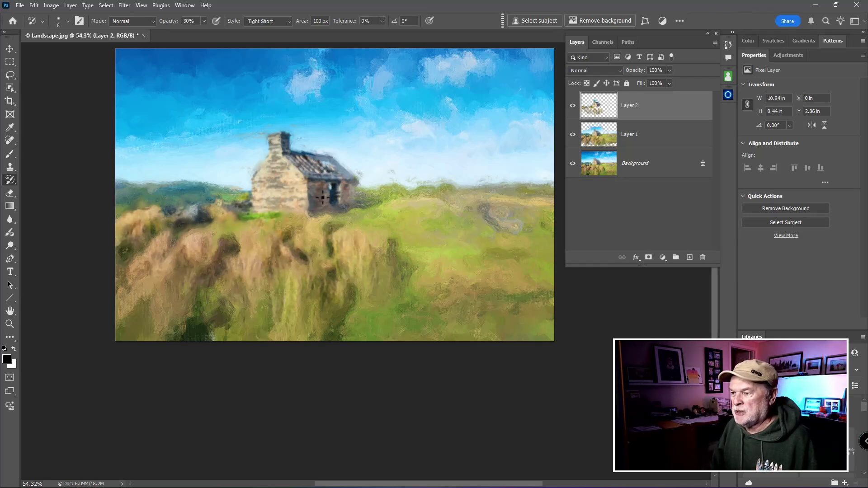
mouse_move(322, 198)
mouse_down()
mouse_move(409, 191)
mouse_move(434, 206)
mouse_up()
Dismiss the Art History Brush error and open its layers help page
click(383, 285)
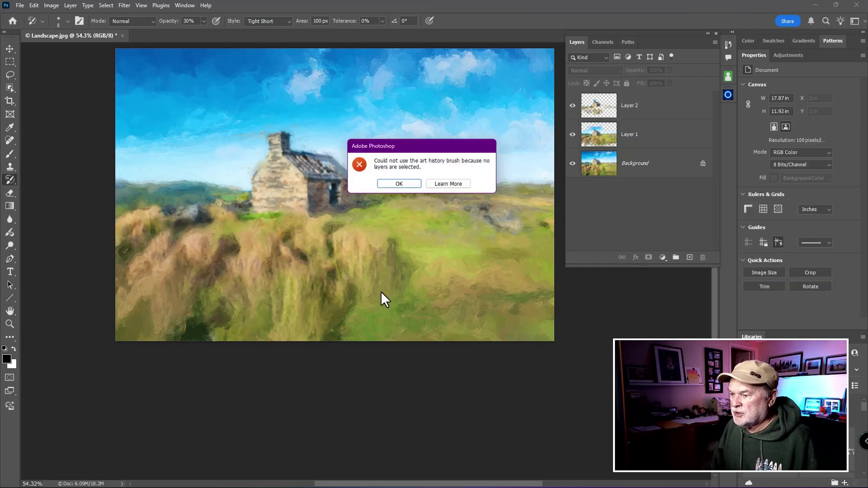
click(400, 184)
click(416, 281)
click(454, 185)
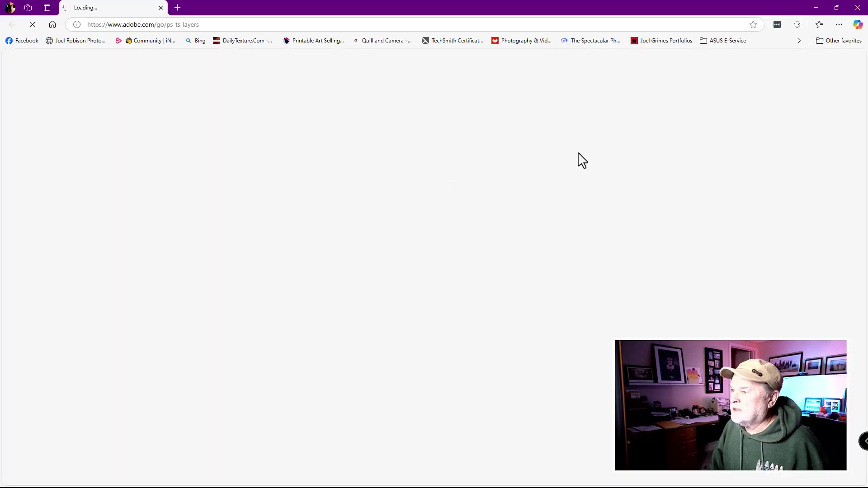
Close the help page, select Layer 2, and paint detail strokes across the foreground and lower-left grass
click(858, 8)
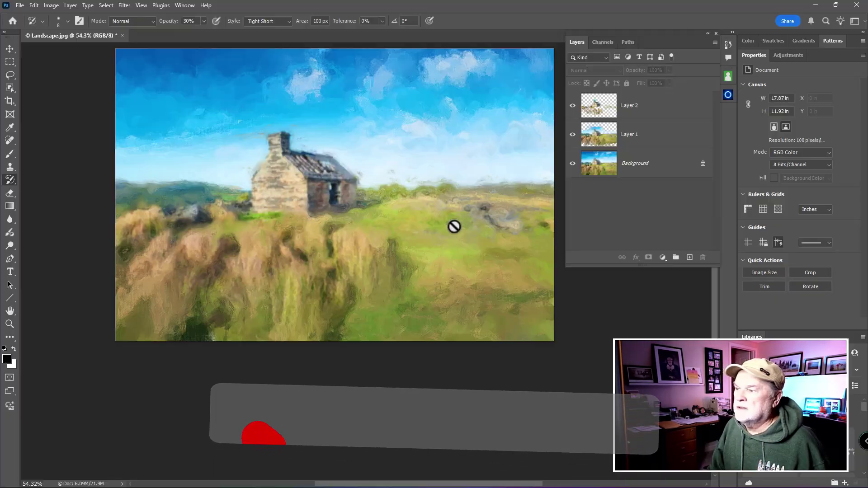
click(599, 113)
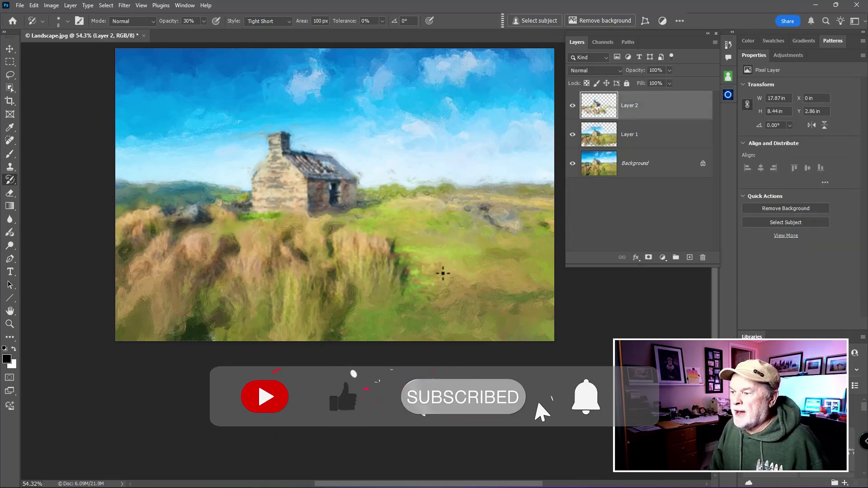
mouse_move(496, 285)
mouse_down()
mouse_move(332, 280)
mouse_move(277, 309)
mouse_move(263, 276)
mouse_move(230, 262)
mouse_move(175, 294)
mouse_move(131, 278)
mouse_up()
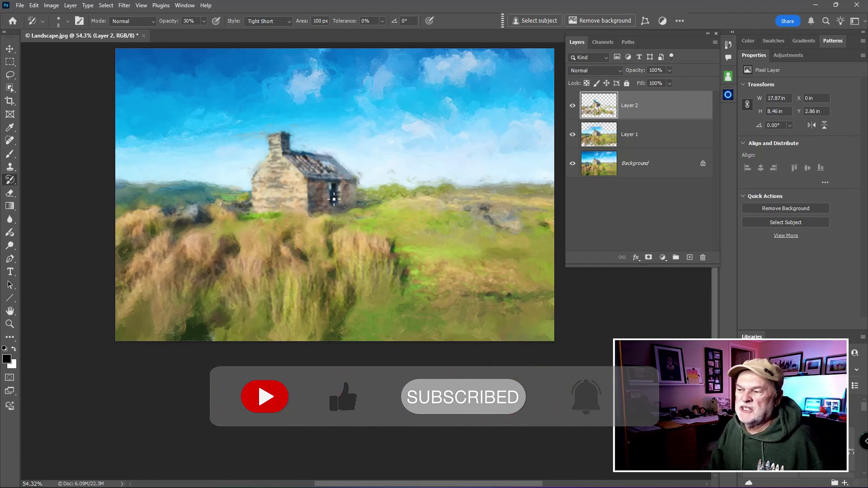
mouse_move(480, 258)
mouse_down()
mouse_move(379, 303)
mouse_move(445, 300)
mouse_move(353, 302)
mouse_up()
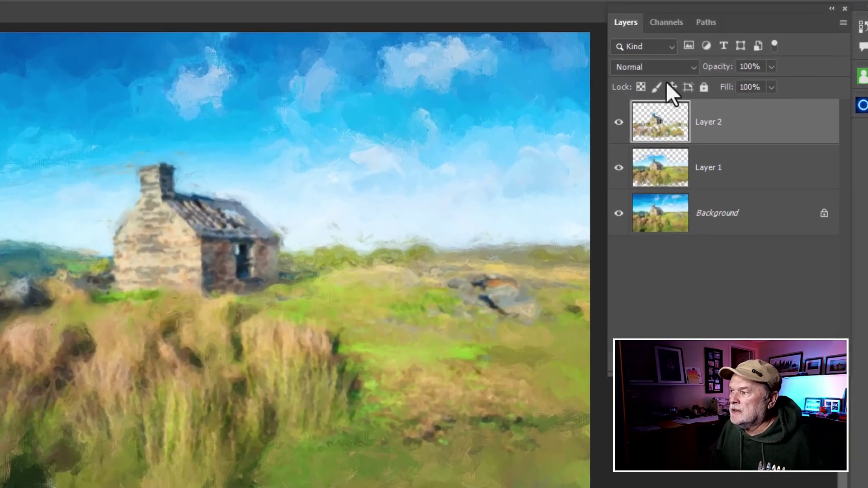
Set Layer 2 to Overlay, compare it on and off, then lower its opacity to 45%
click(668, 66)
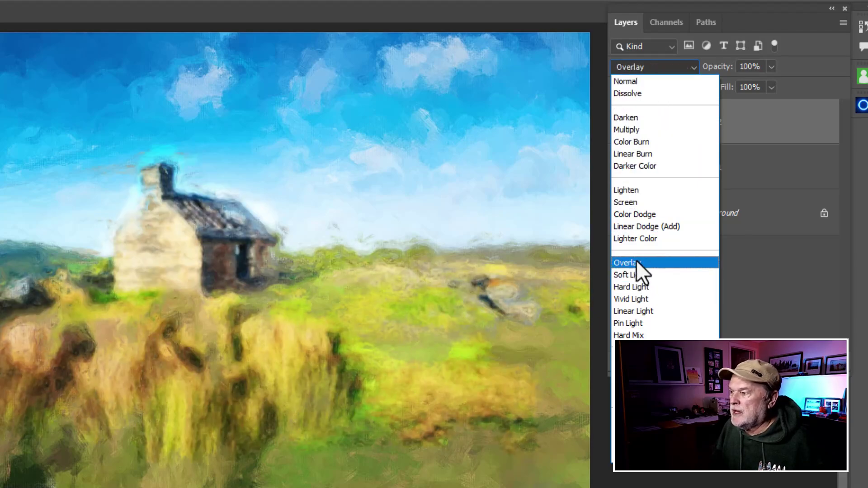
click(640, 262)
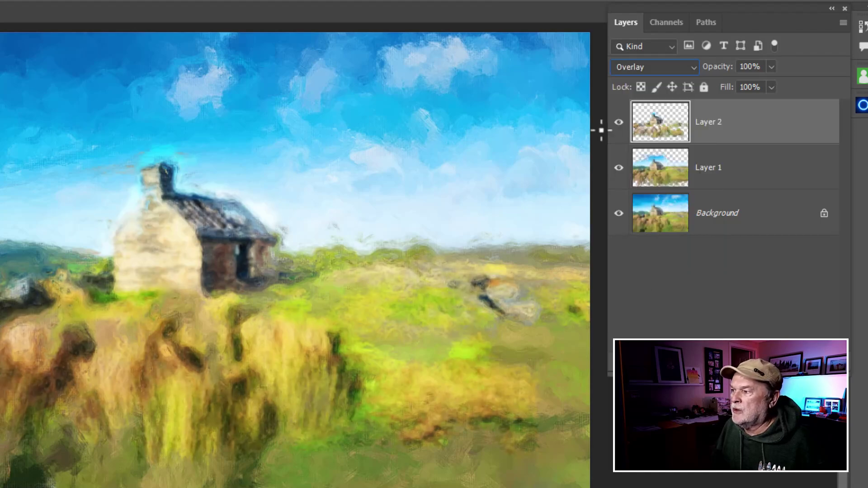
click(618, 122)
click(618, 122)
click(618, 123)
click(618, 122)
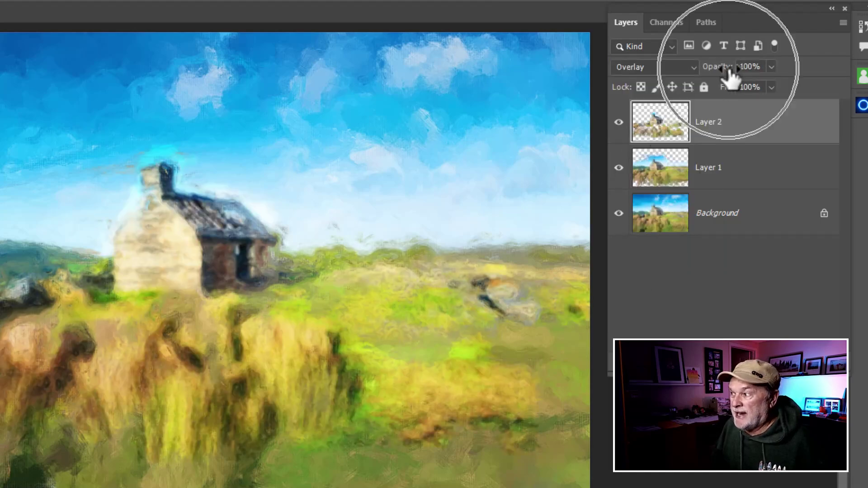
drag(730, 76, 715, 79)
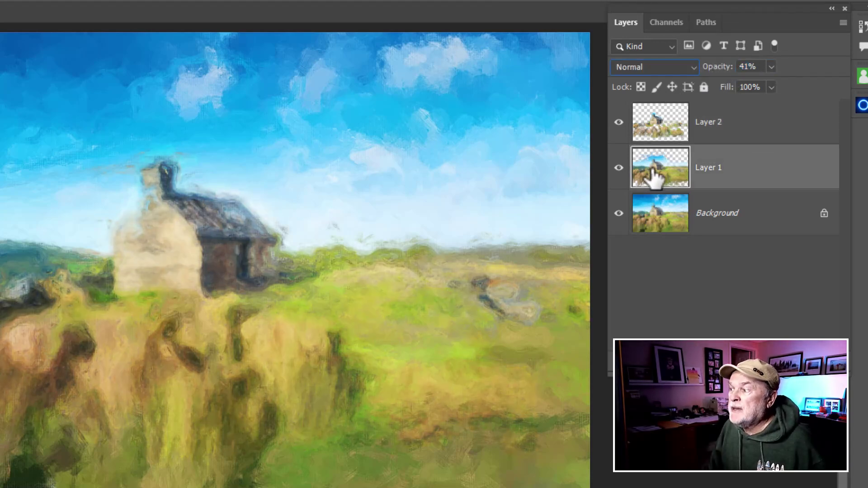
Change Layer 1's blend mode to Multiply and drop its opacity to 19%
click(653, 67)
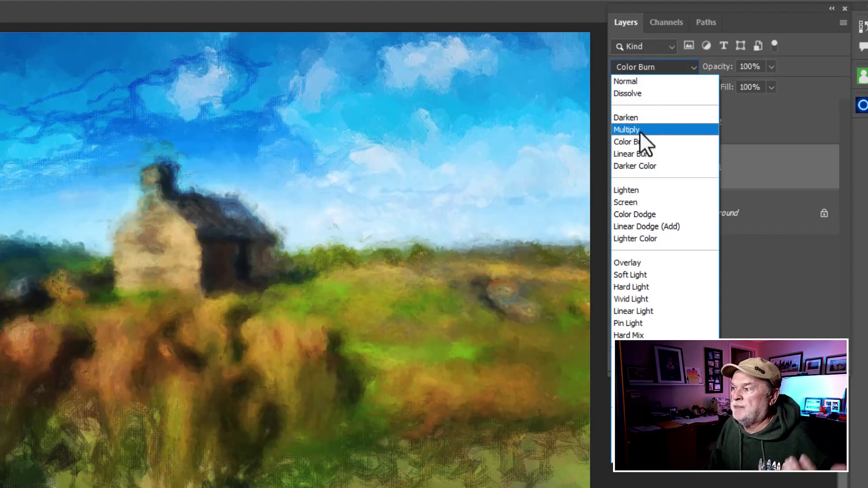
click(639, 132)
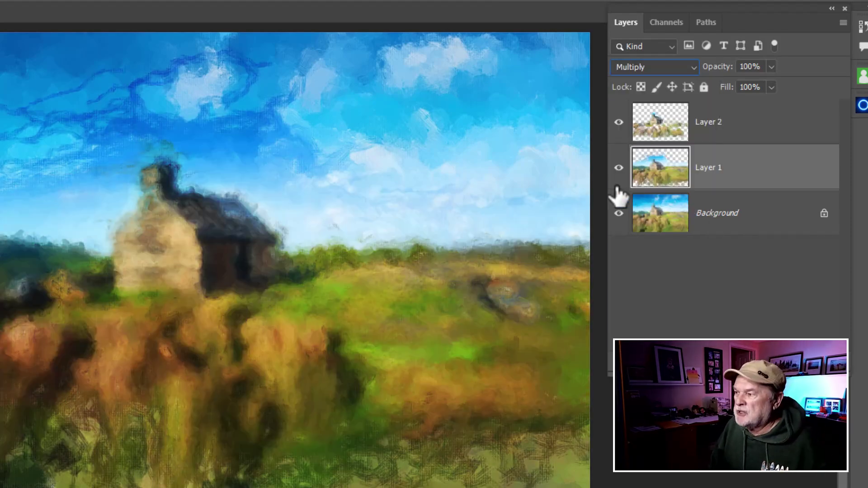
drag(729, 77, 716, 81)
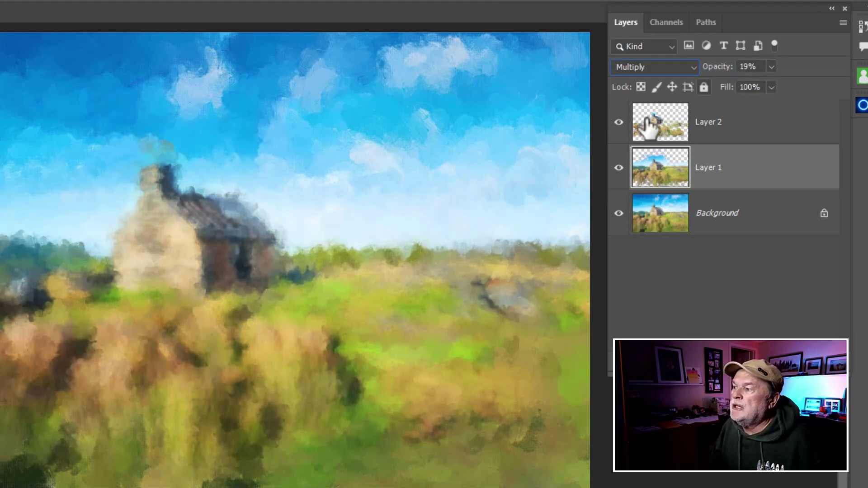